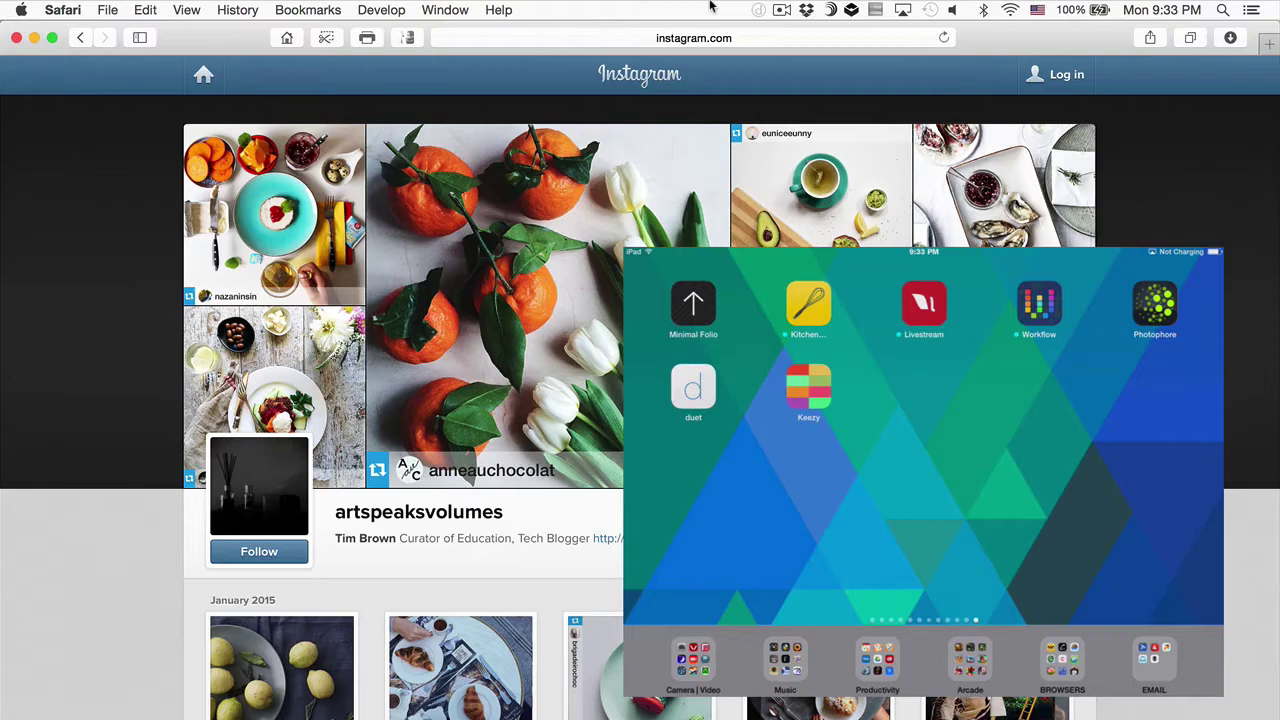
Step: Connect the iPad through the duet menu-bar icon as an extended Mac display
{"action": "left_click", "coordinate": [758, 9]}
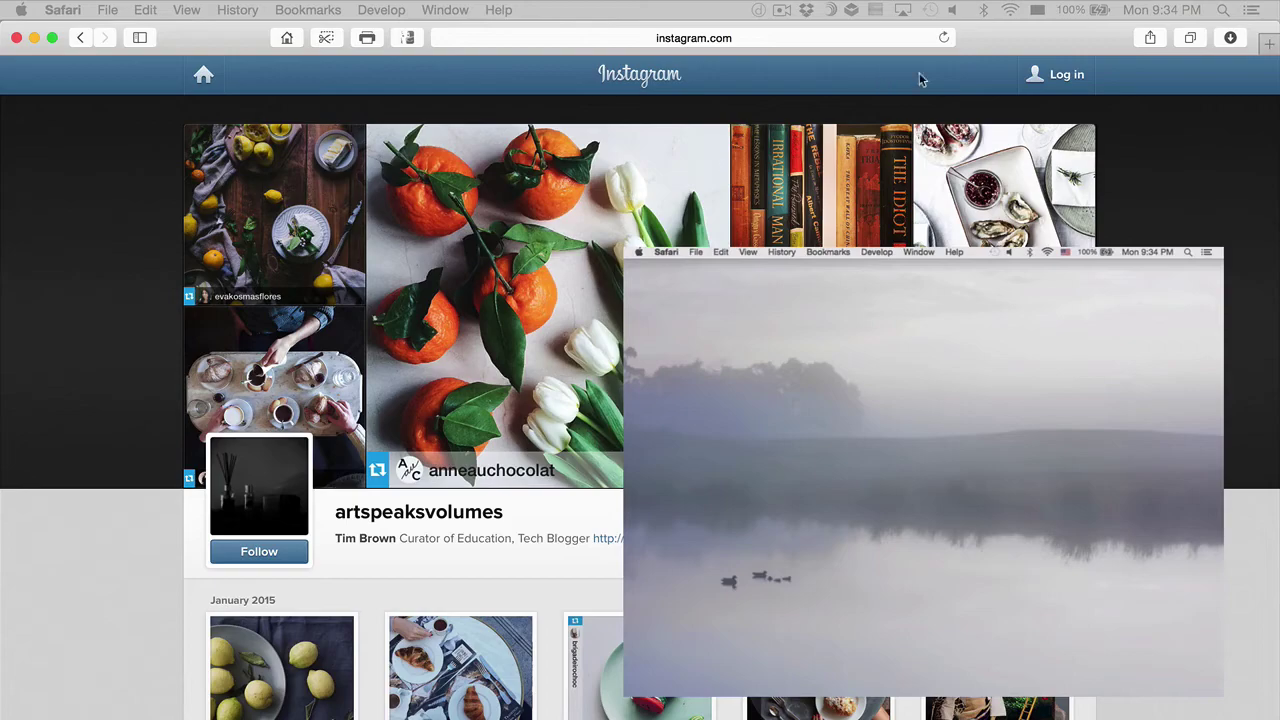
Step: Shift the Instagram Safari window right in three moves until the misty-lake desktop shows
{"action": "mouse_move", "coordinate": [1011, 37]}
{"action": "left_mouse_down"}
{"action": "mouse_move", "coordinate": [1120, 43]}
{"action": "mouse_move", "coordinate": [1106, 50]}
{"action": "mouse_move", "coordinate": [1219, 41]}
{"action": "left_mouse_up"}
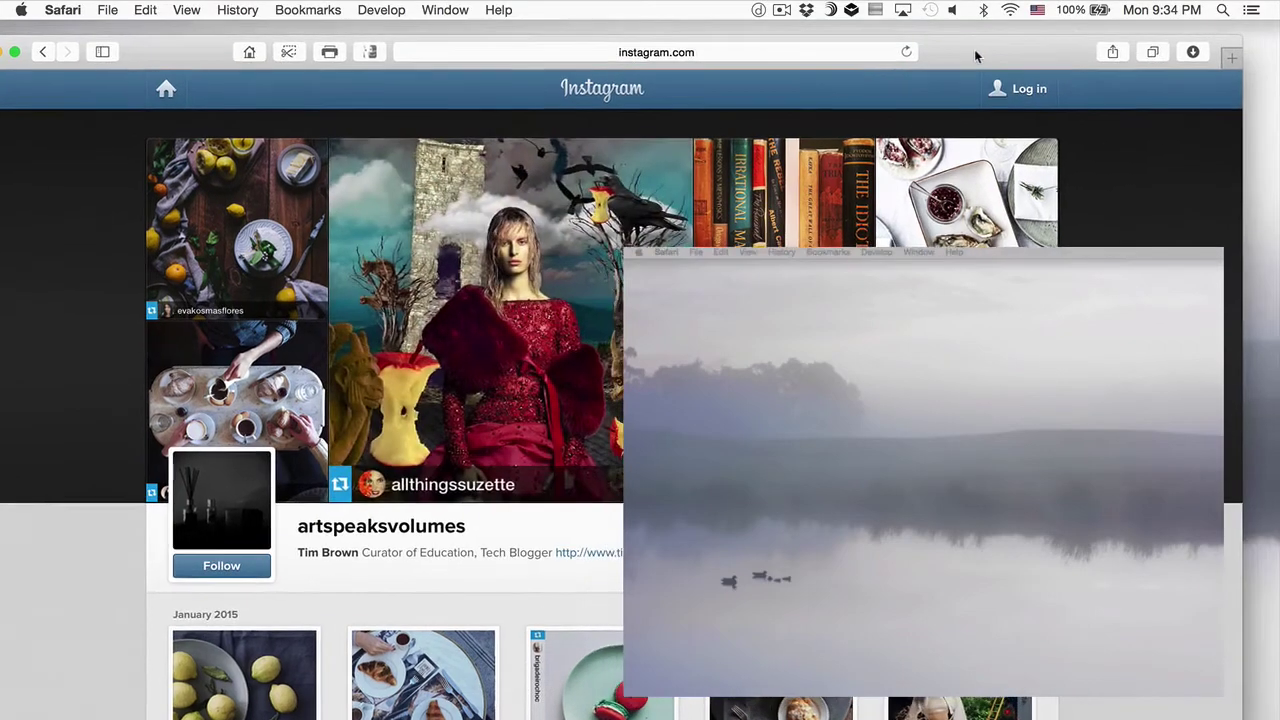
{"action": "mouse_move", "coordinate": [423, 43]}
{"action": "left_mouse_down"}
{"action": "mouse_move", "coordinate": [847, 40]}
{"action": "mouse_move", "coordinate": [916, 52]}
{"action": "left_mouse_up"}
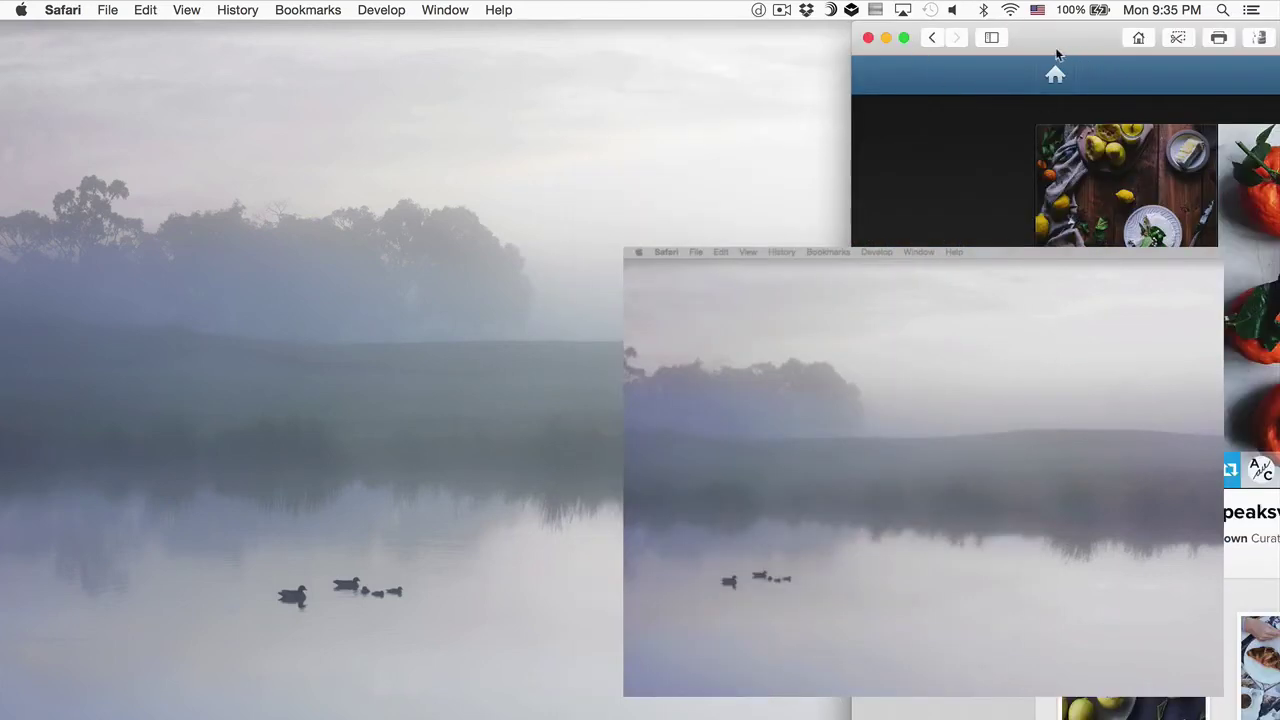
{"action": "left_click_drag", "start_coordinate": [1049, 37], "coordinate": [1183, 37]}
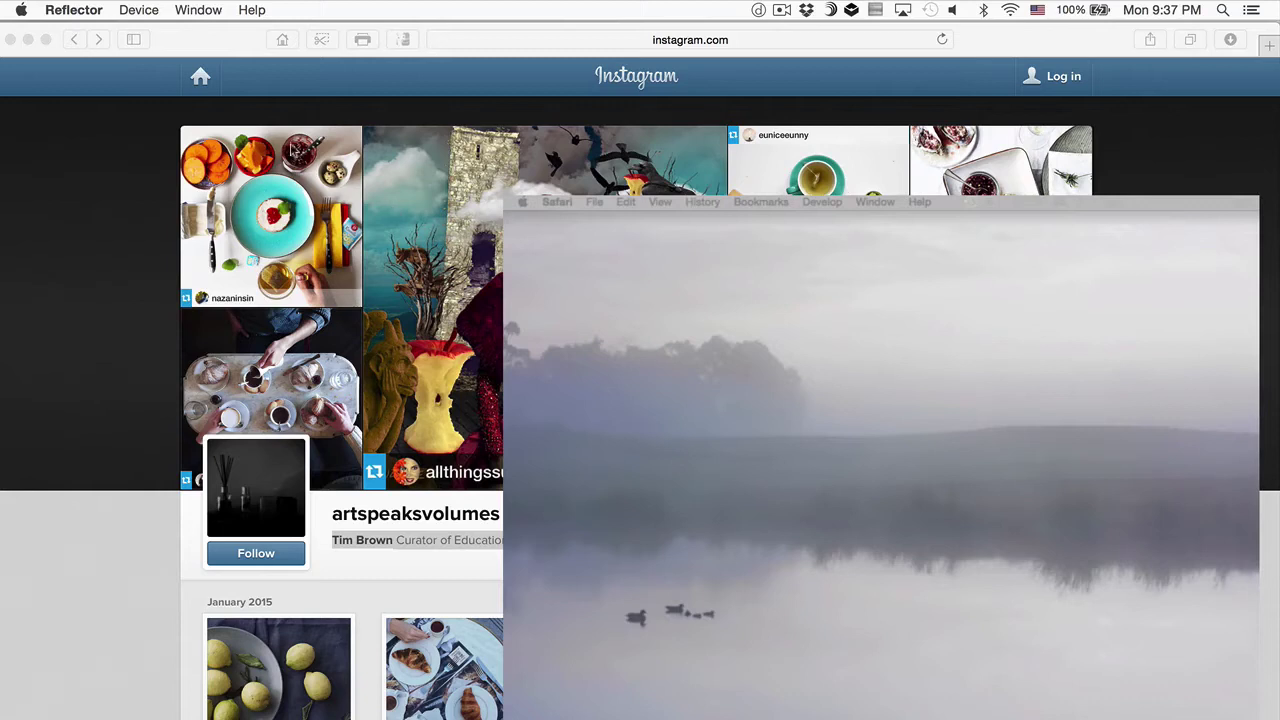
Step: Minimize Instagram and move the collage_video.mp4 window to Desktop 2 through Mission Control
{"action": "left_click", "coordinate": [28, 39]}
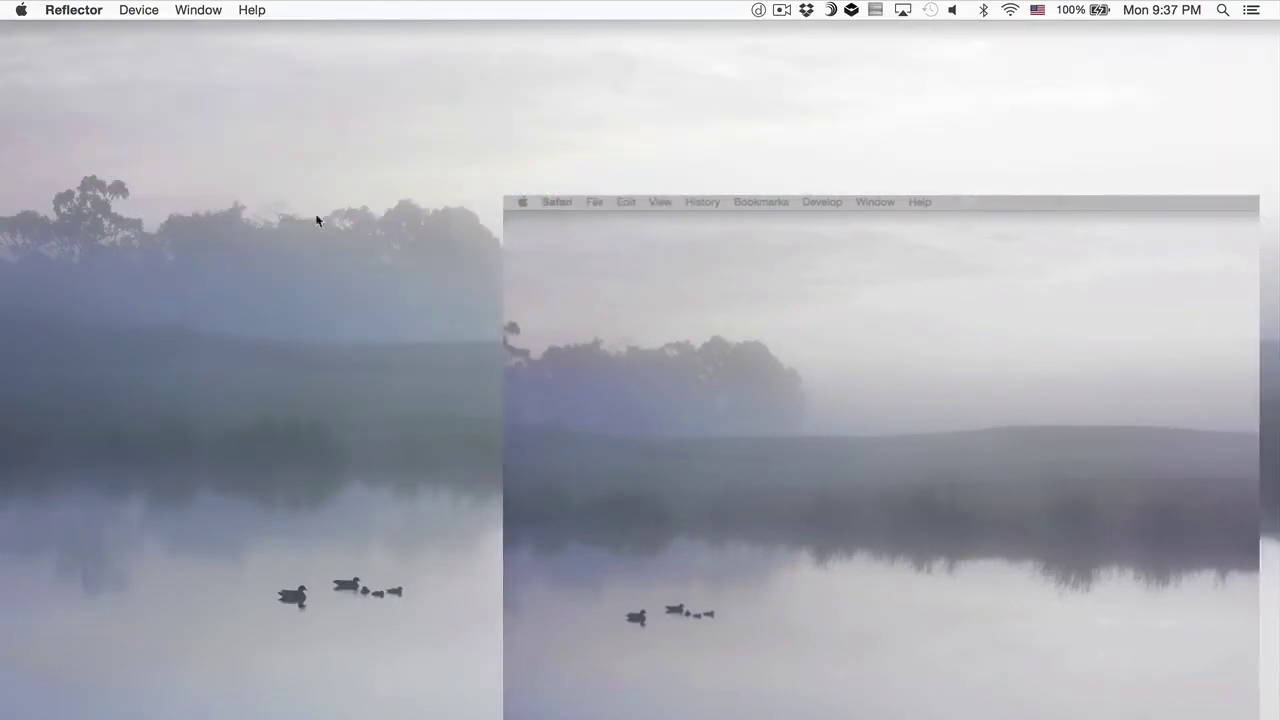
{"action": "key", "text": "ctrl+Left"}
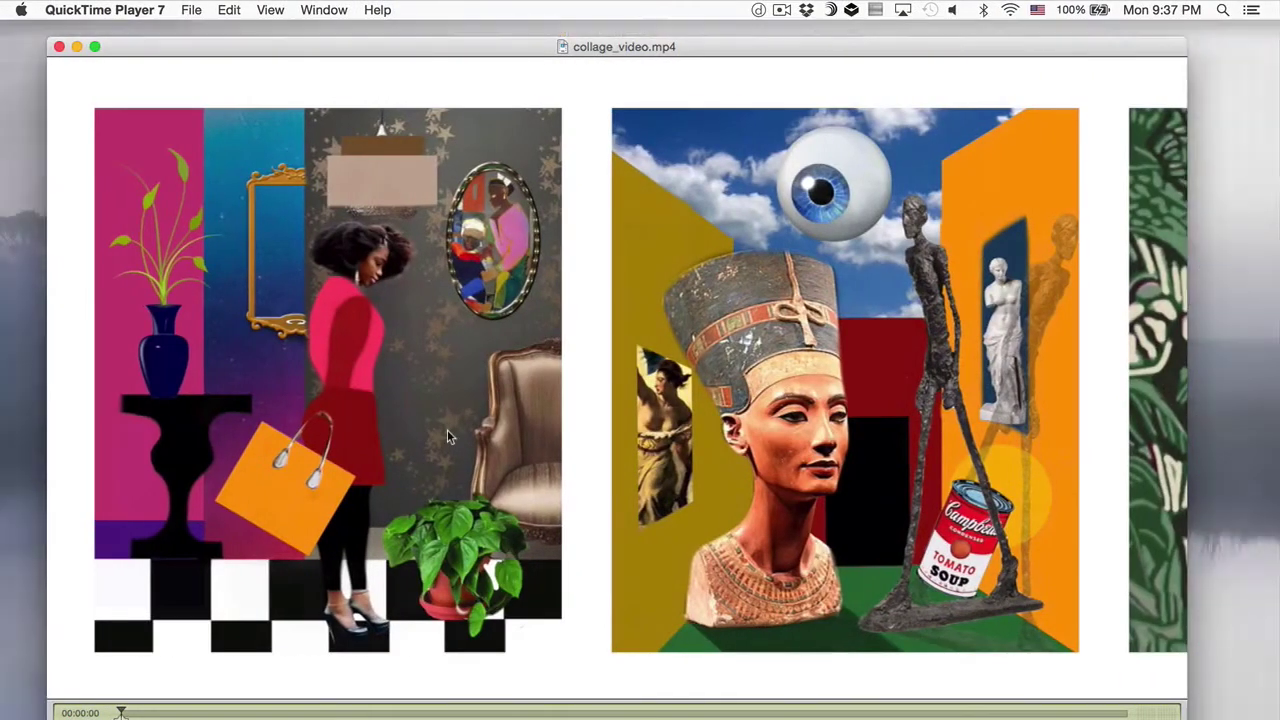
{"action": "key", "text": "ctrl+Up"}
{"action": "left_click_drag", "start_coordinate": [520, 395], "coordinate": [638, 60]}
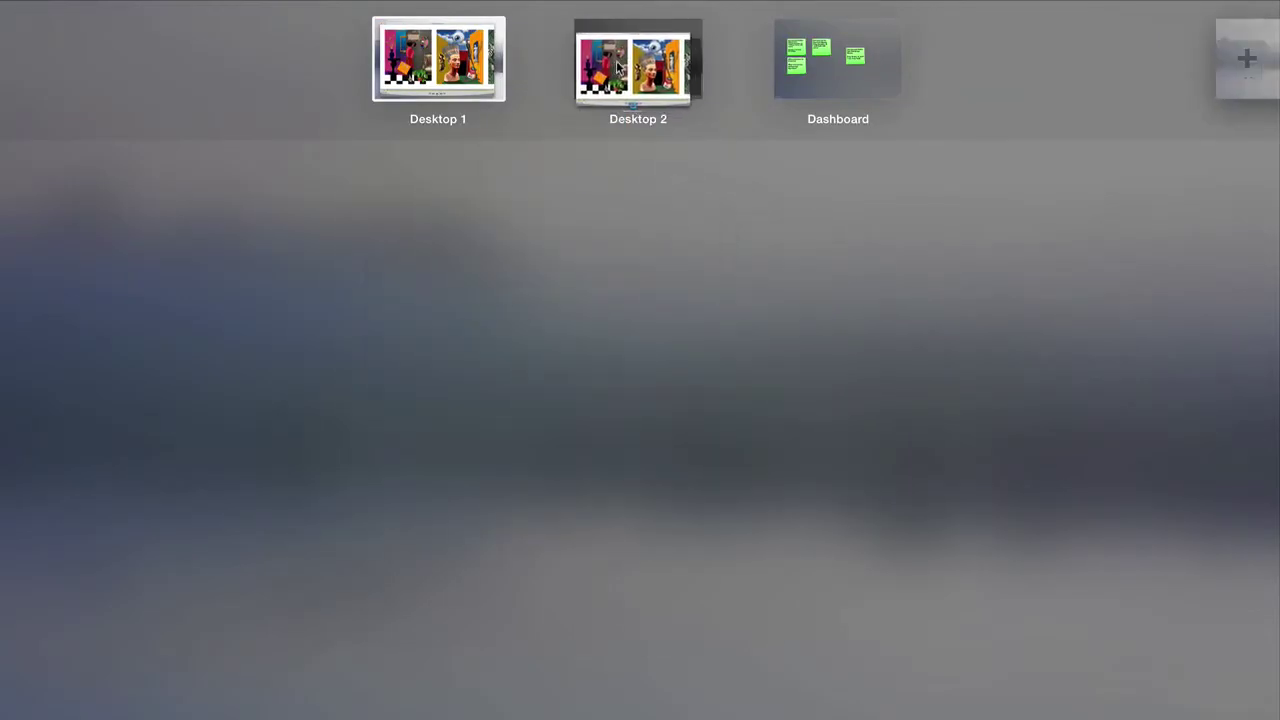
{"action": "left_click", "coordinate": [638, 60]}
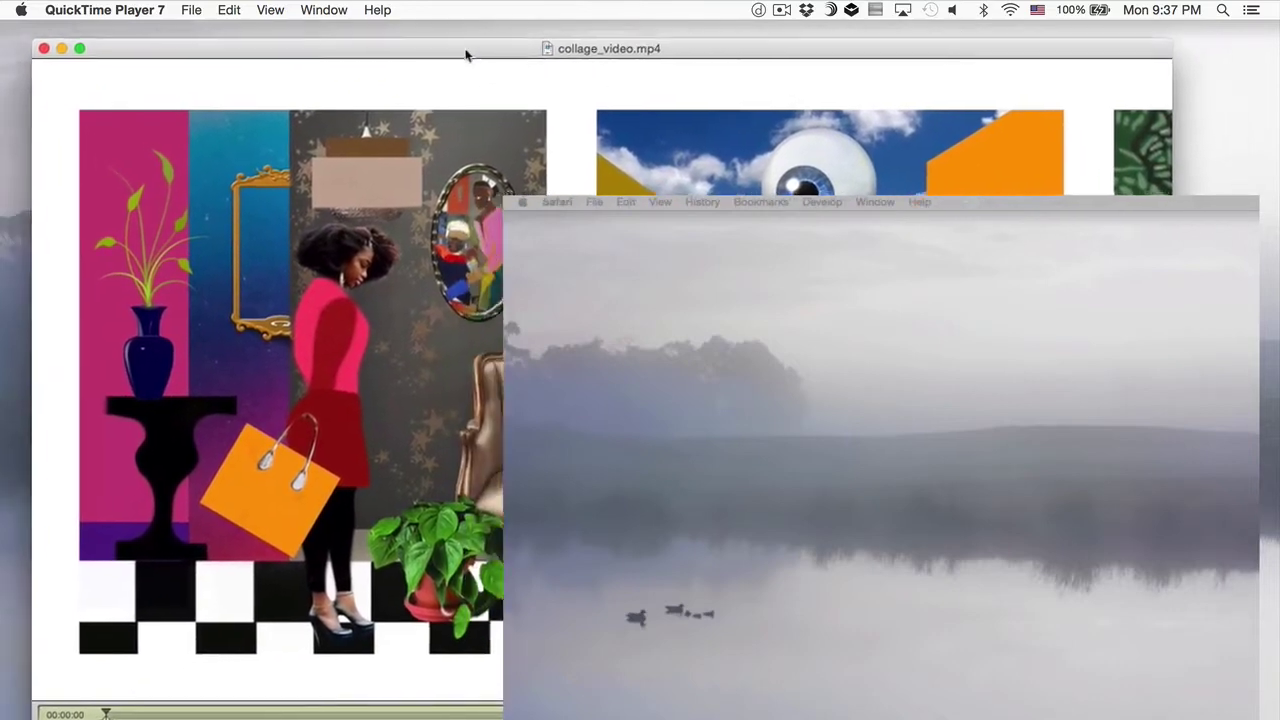
{"action": "left_click_drag", "start_coordinate": [483, 51], "coordinate": [480, 48]}
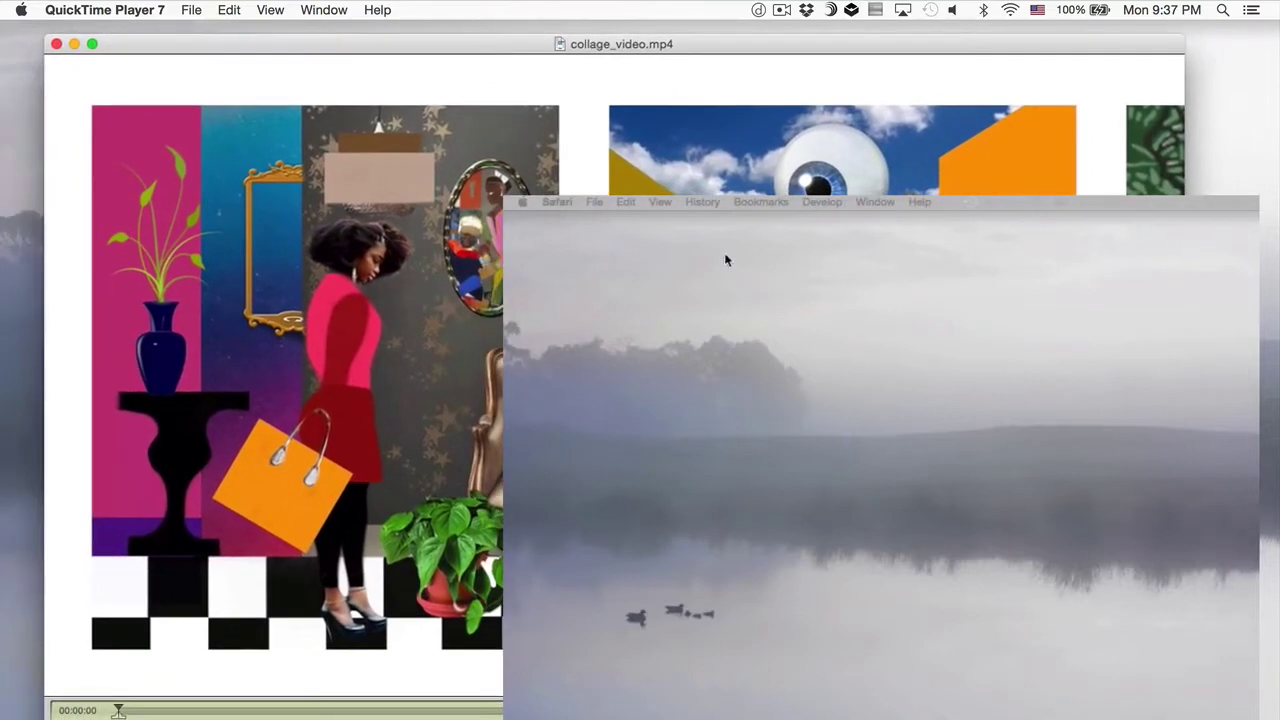
{"action": "left_click", "coordinate": [827, 328]}
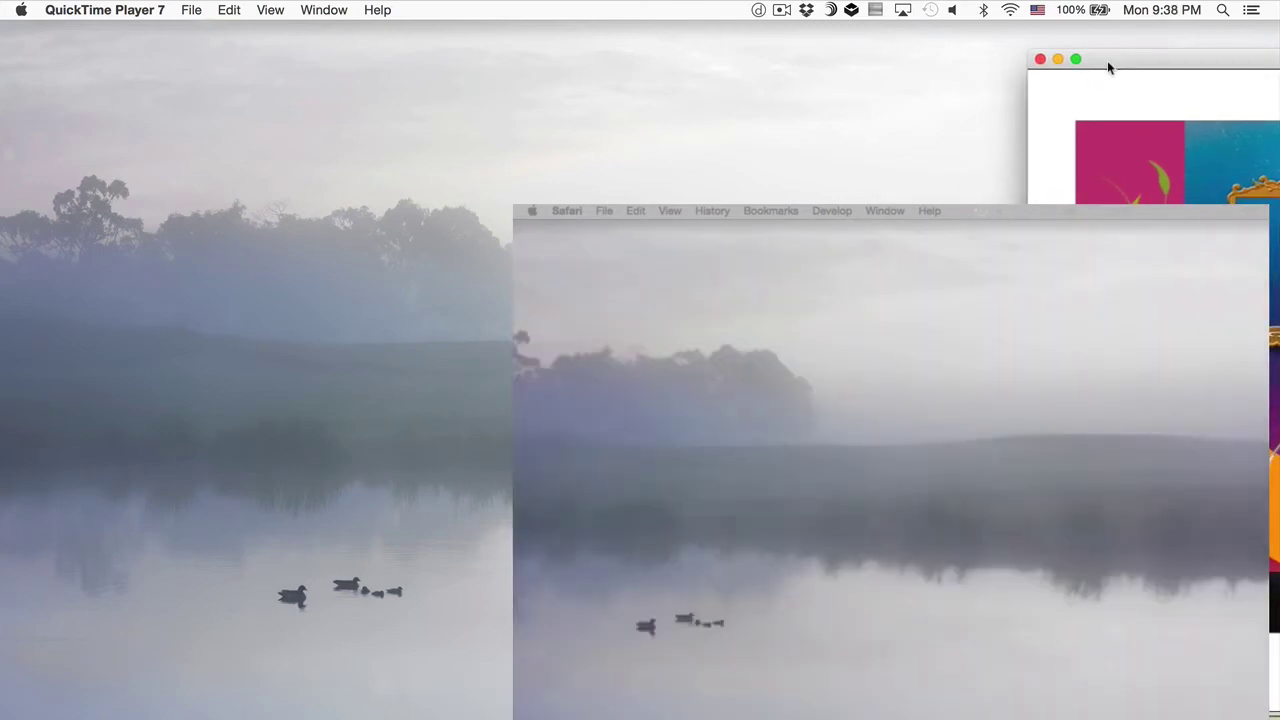
Step: Carry the collage_video.mp4 window past the Mac screen's right edge onto the iPad
{"action": "left_click_drag", "start_coordinate": [1107, 60], "coordinate": [1204, 59]}
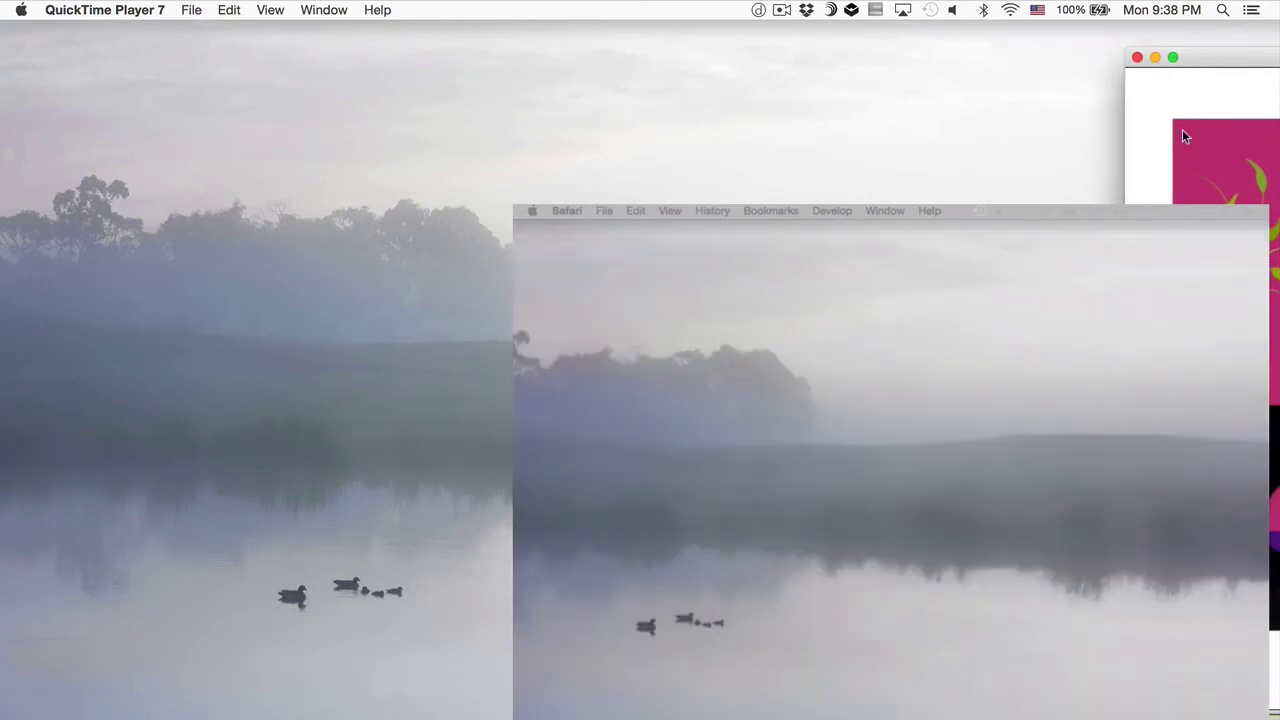
{"action": "left_click_drag", "start_coordinate": [1206, 59], "coordinate": [1261, 60]}
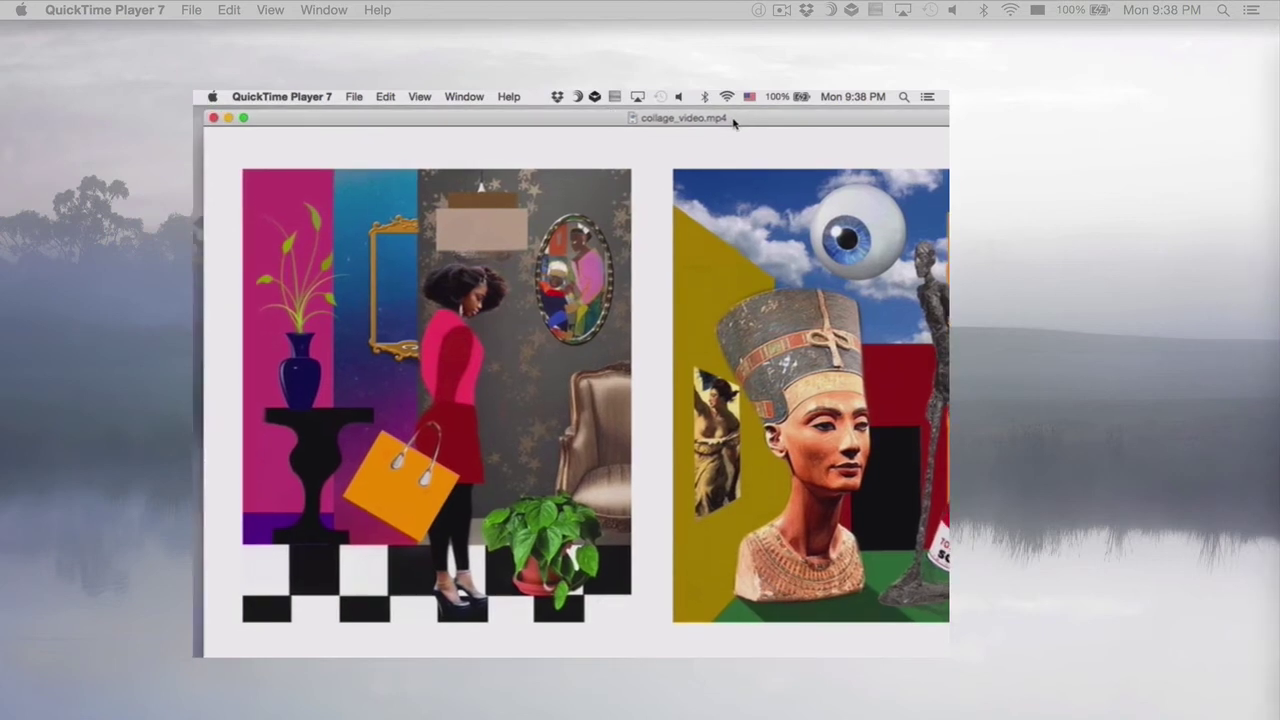
Step: Play collage_video.mp4 full screen with View > Enter Full Screen, returning focus to Reflector
{"action": "left_click", "coordinate": [420, 95]}
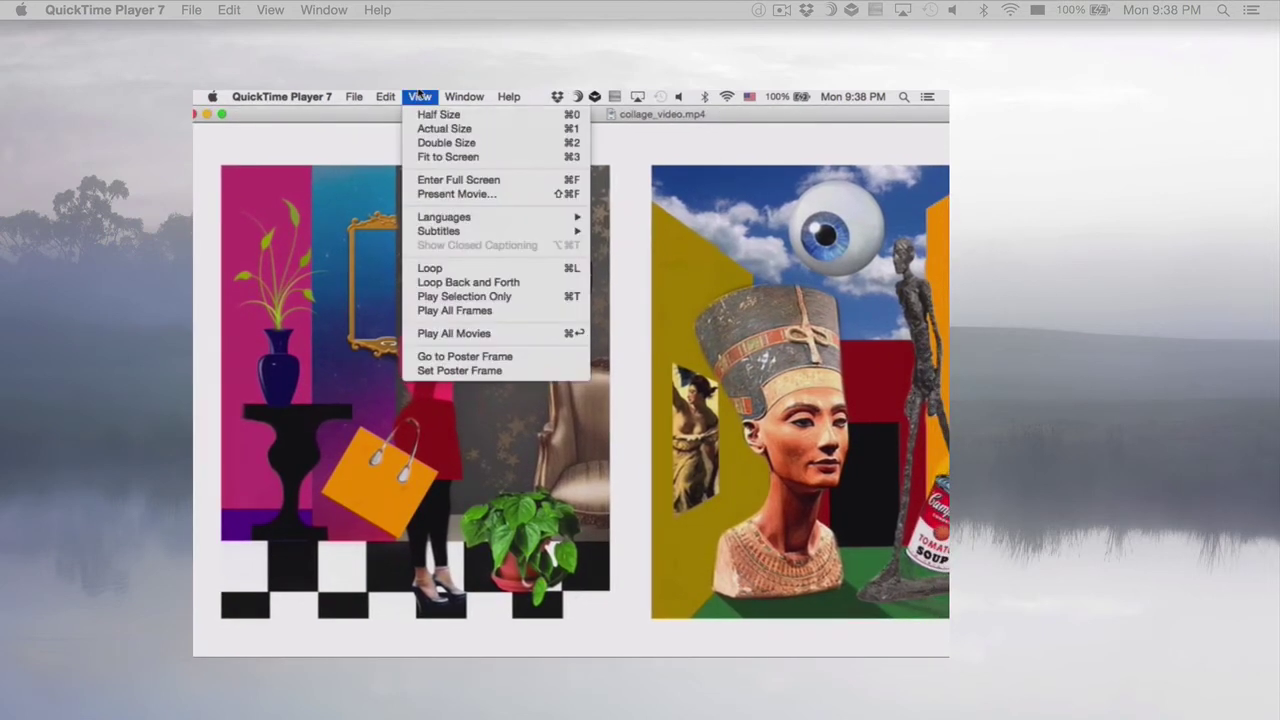
{"action": "left_click", "coordinate": [427, 185]}
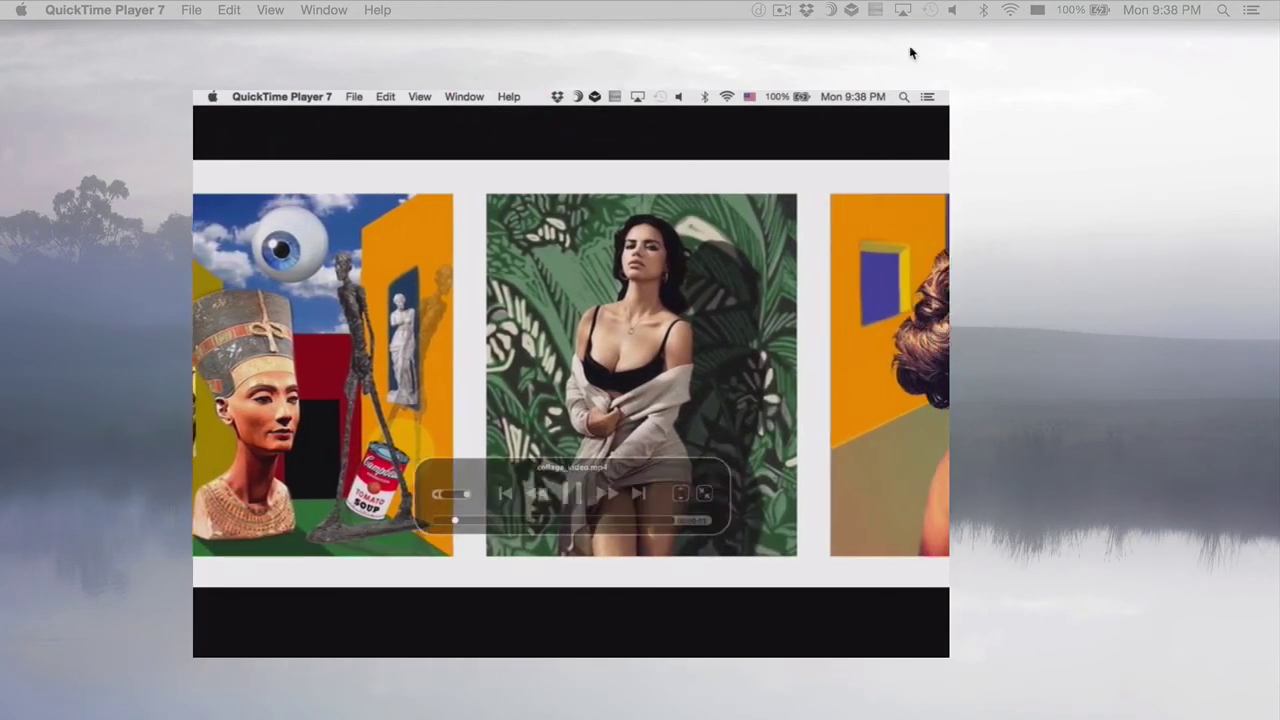
{"action": "key", "text": "Escape"}
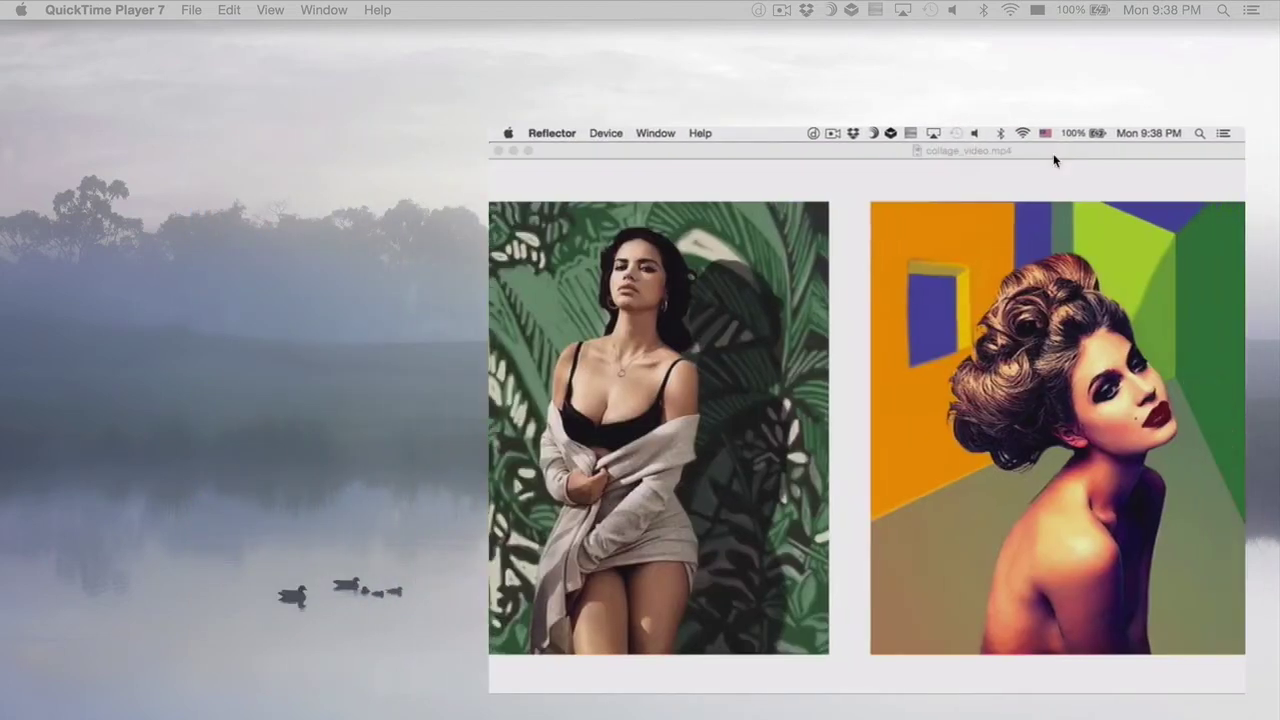